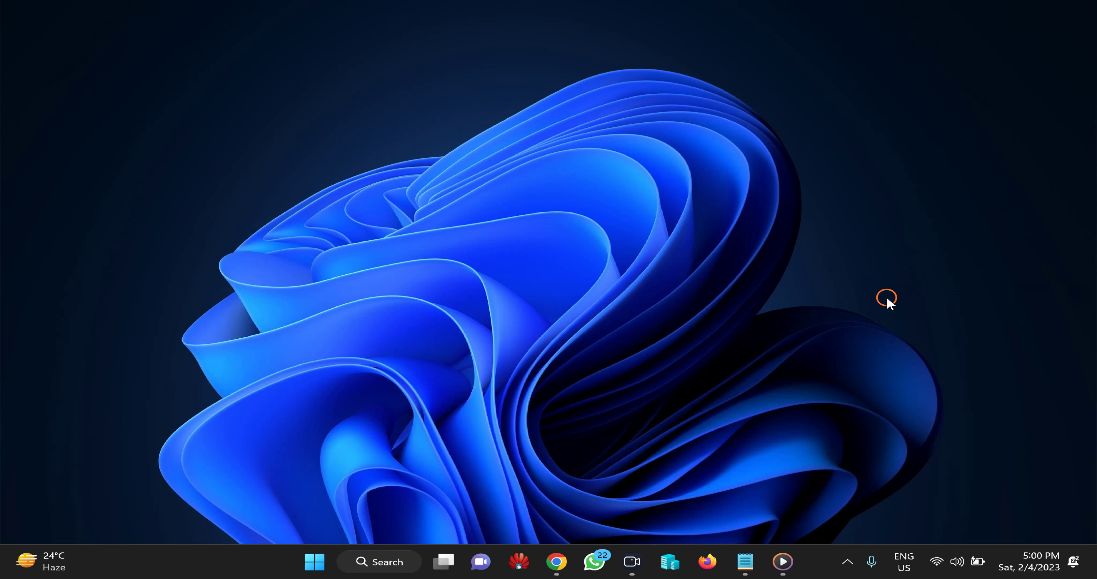
# Run sysdm.cpl from the Run box to bring up System Properties.
pyautogui.press('super+r')
pyautogui.moveTo(182, 385); pyautogui.dragTo(646, 216)
pyautogui.write('sysdm')
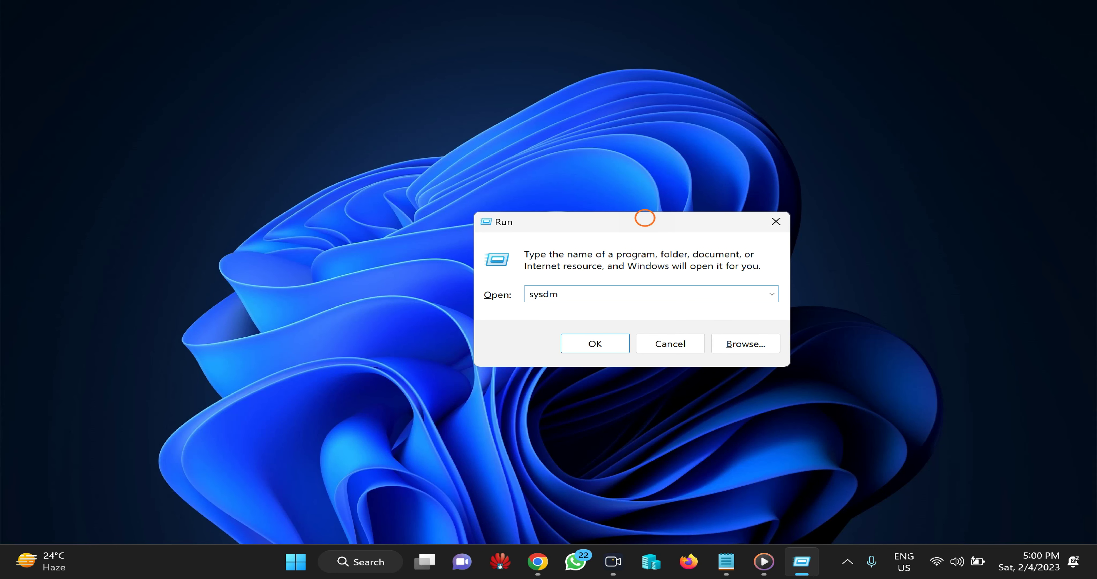
pyautogui.write('.cpl')
pyautogui.moveTo(596, 223); pyautogui.dragTo(498, 191)
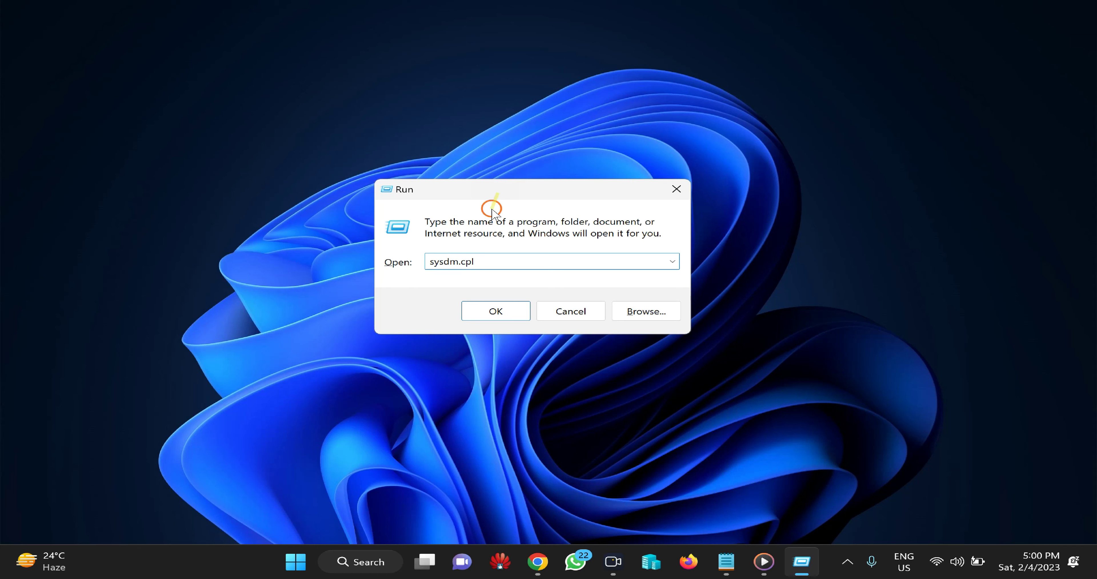
pyautogui.click(496, 311)
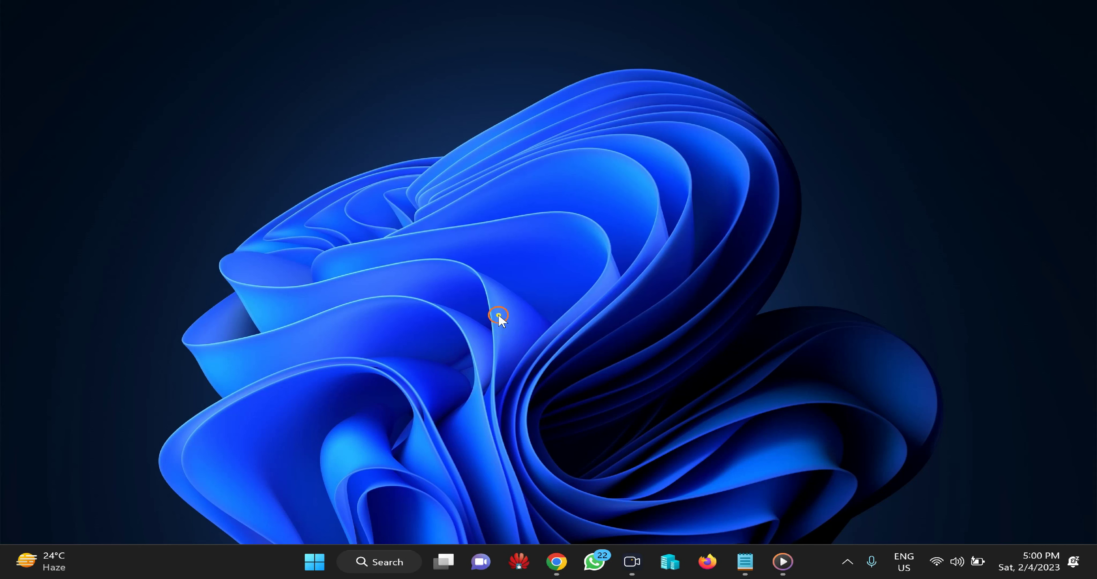
pyautogui.moveTo(138, 30); pyautogui.dragTo(468, 104)
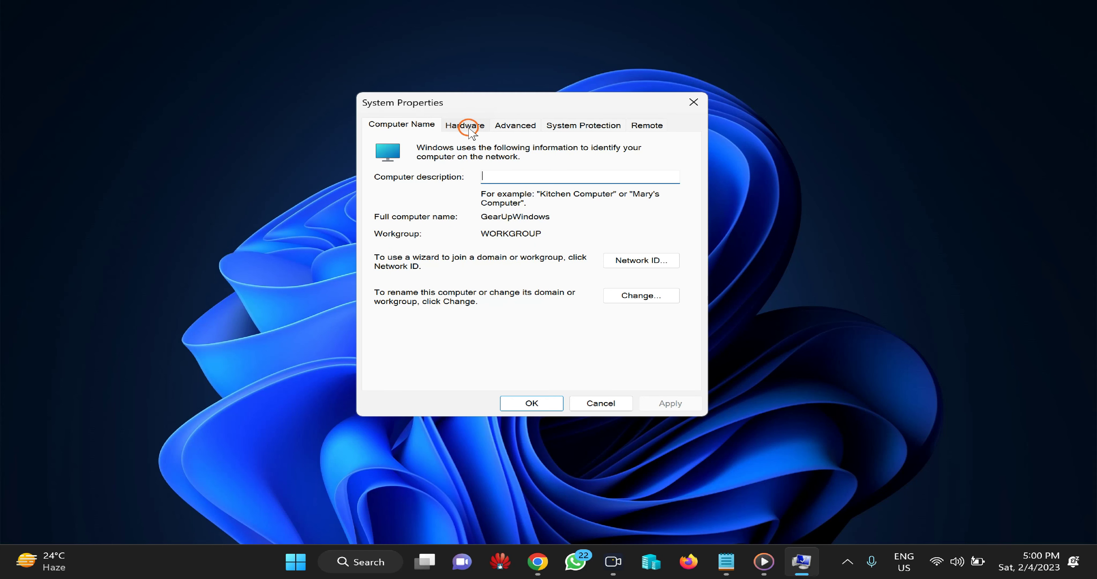
# Set Hardware > Device Installation Settings to No, save it, and close System Properties.
pyautogui.click(469, 127)
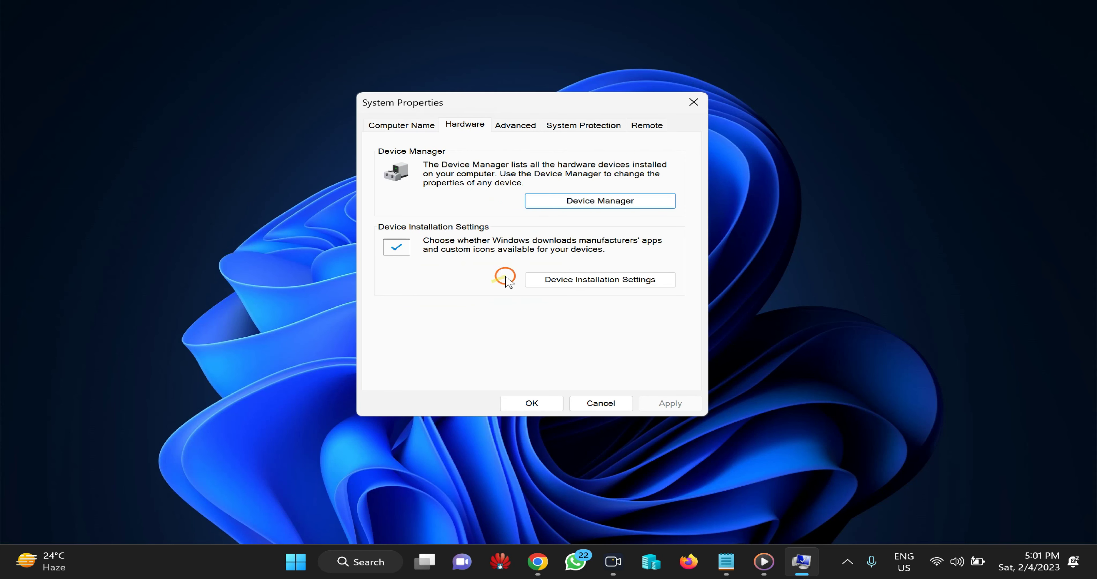
pyautogui.click(598, 282)
pyautogui.moveTo(147, 43); pyautogui.dragTo(414, 175)
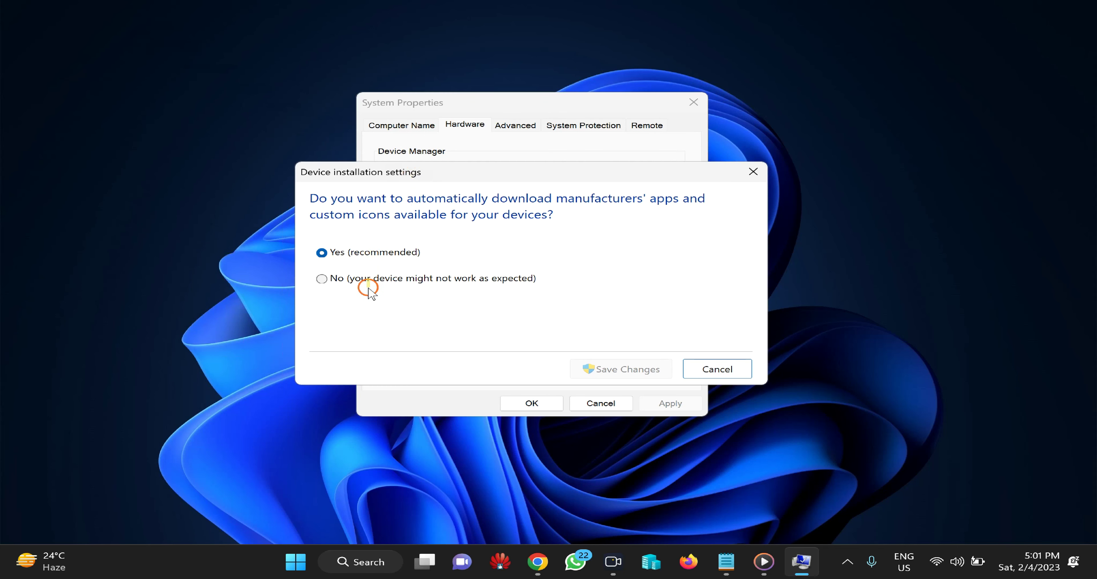
pyautogui.click(327, 278)
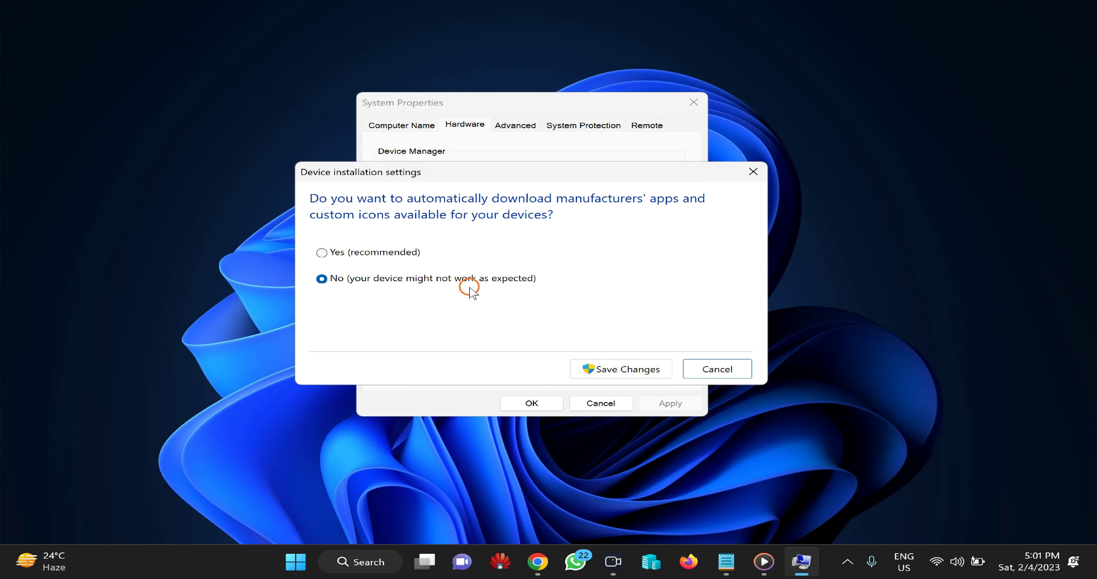
pyautogui.click(623, 370)
pyautogui.click(556, 404)
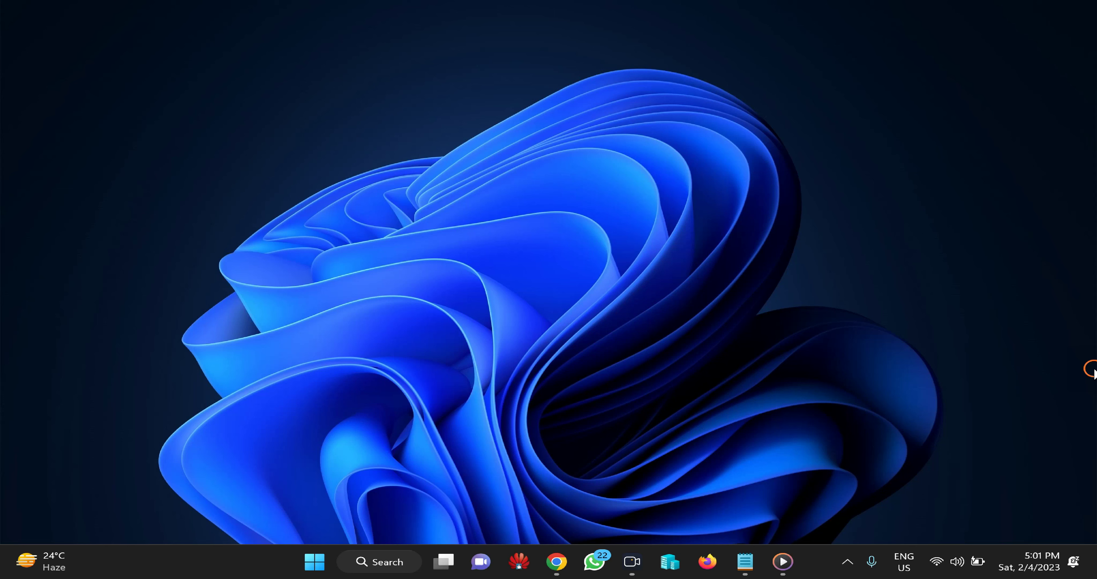
# Search Start for 'registry' and launch Registry Editor.
pyautogui.click(316, 562)
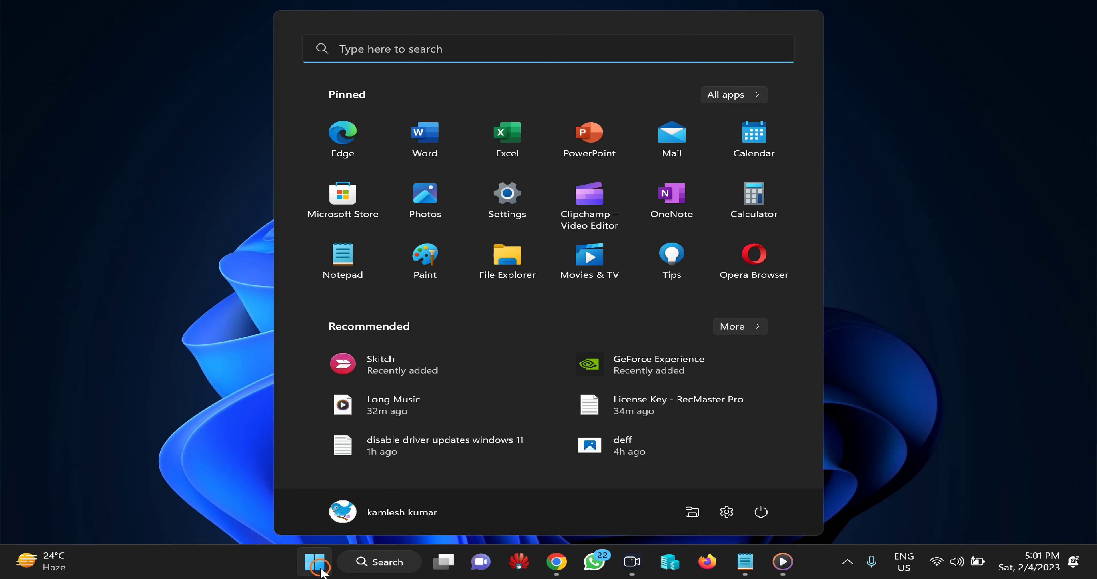
pyautogui.write('registry')
pyautogui.click(403, 158)
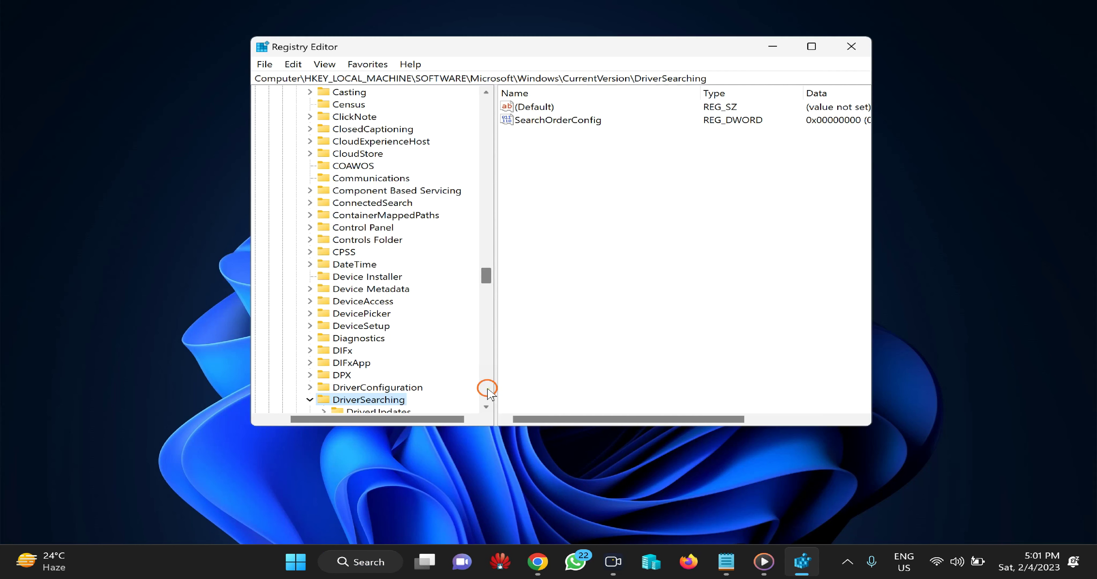
# Navigate to the DriverSearching key via the address bar to show SearchOrderConfig.
pyautogui.moveTo(723, 80); pyautogui.dragTo(215, 85)
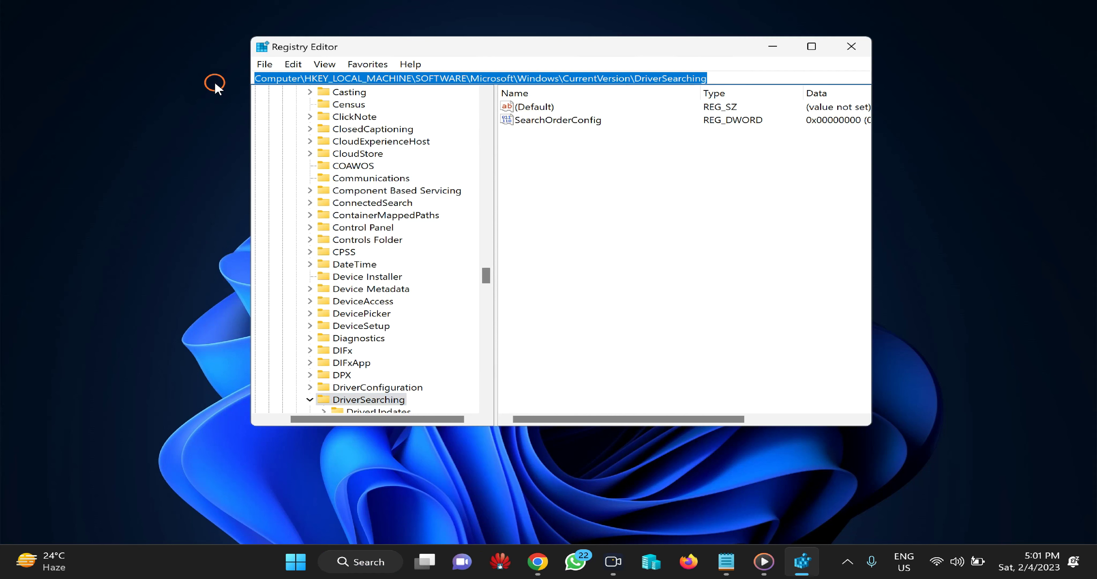
pyautogui.press('End')
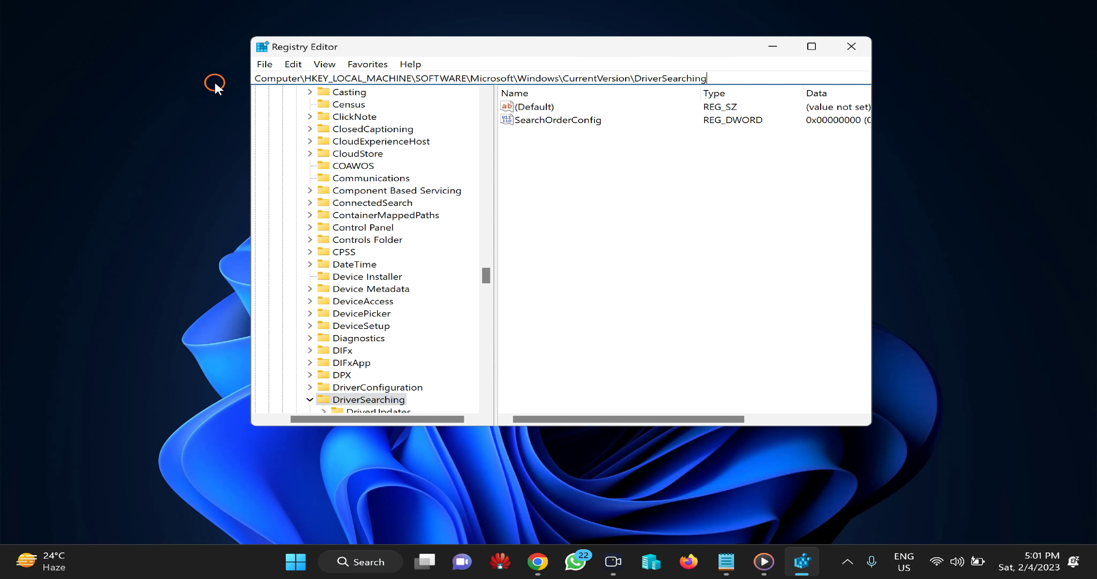
pyautogui.press('Tab')
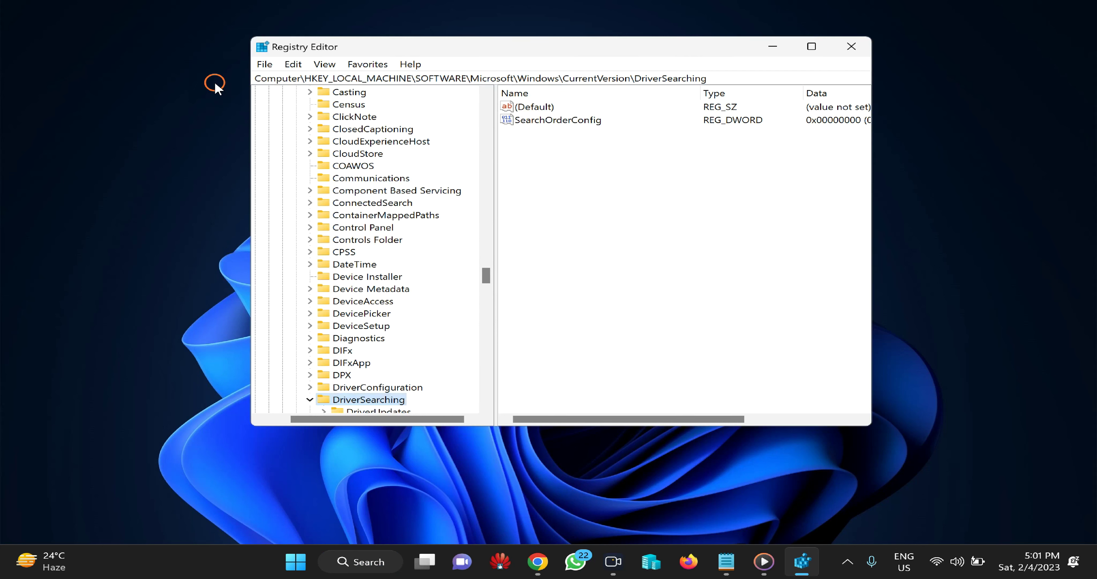
pyautogui.scroll(-4, 337, 213)
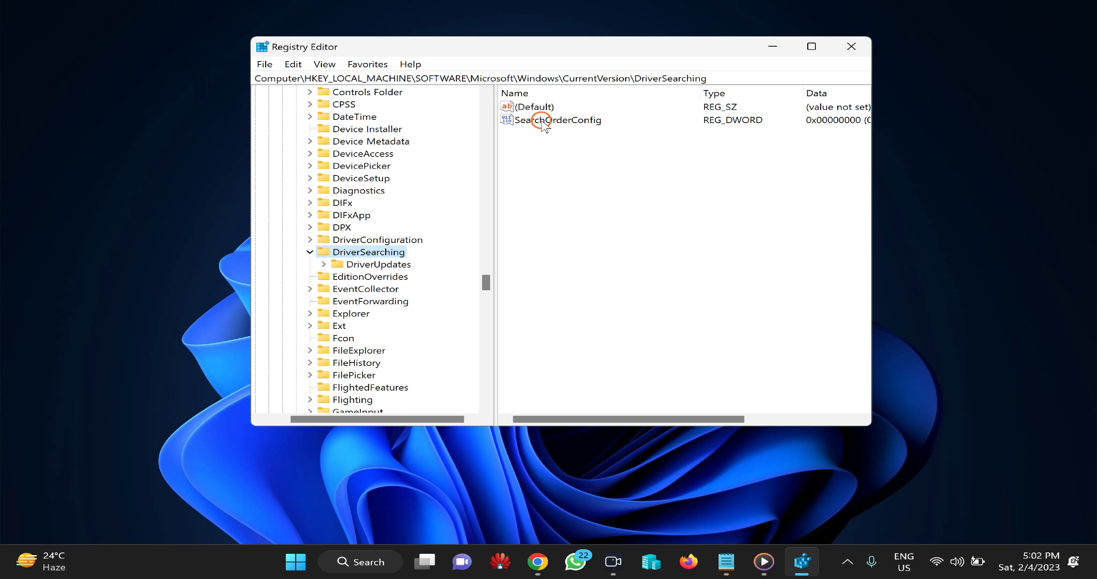
# Change the SearchOrderConfig value data to 1 and close Registry Editor.
pyautogui.click(553, 121)
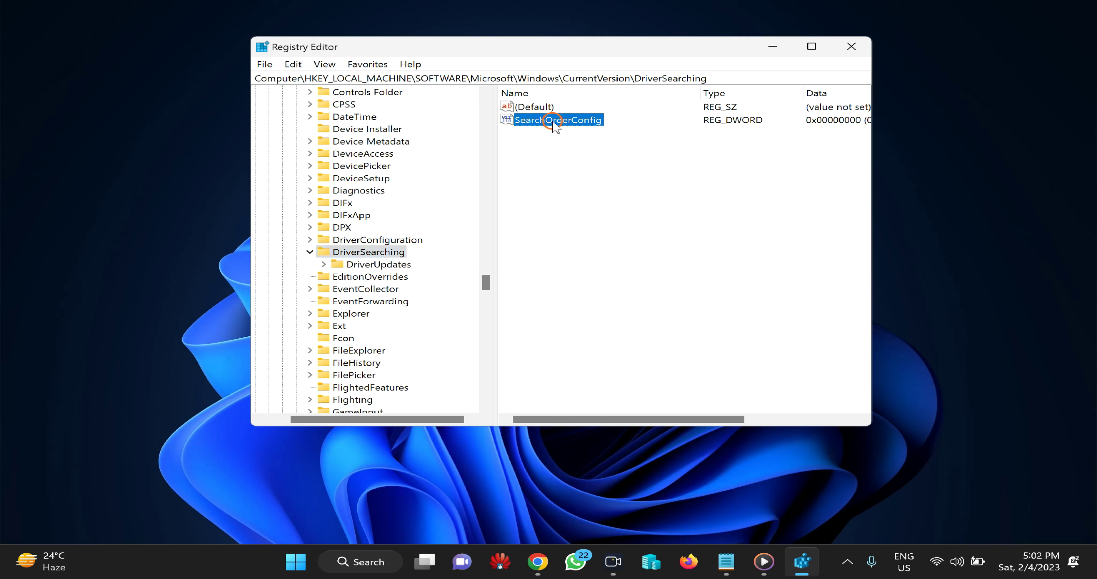
pyautogui.doubleClick(552, 122)
pyautogui.moveTo(458, 112); pyautogui.dragTo(660, 175)
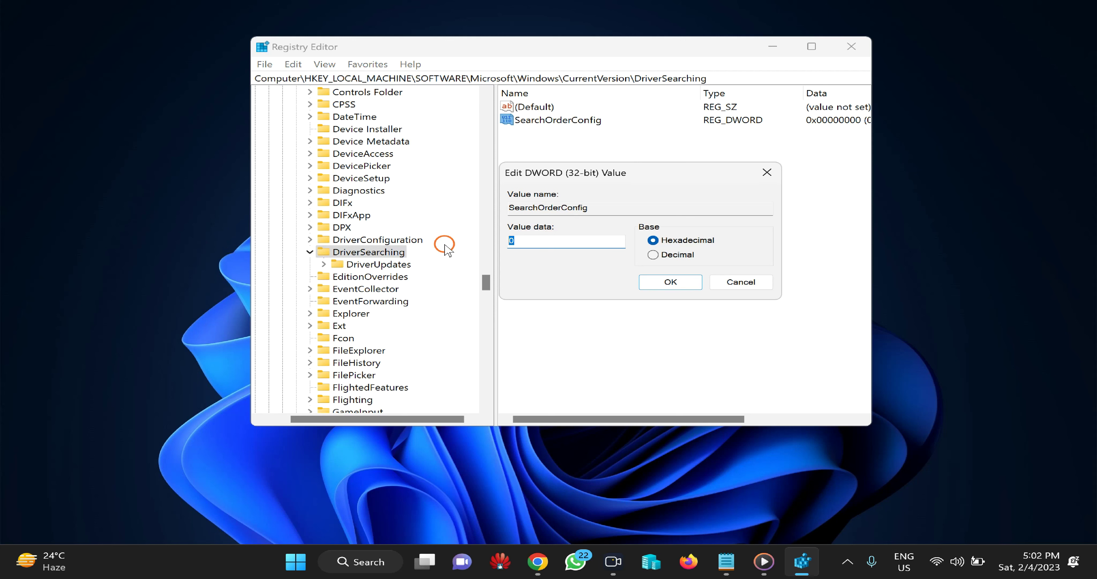
pyautogui.write('1')
pyautogui.click(676, 284)
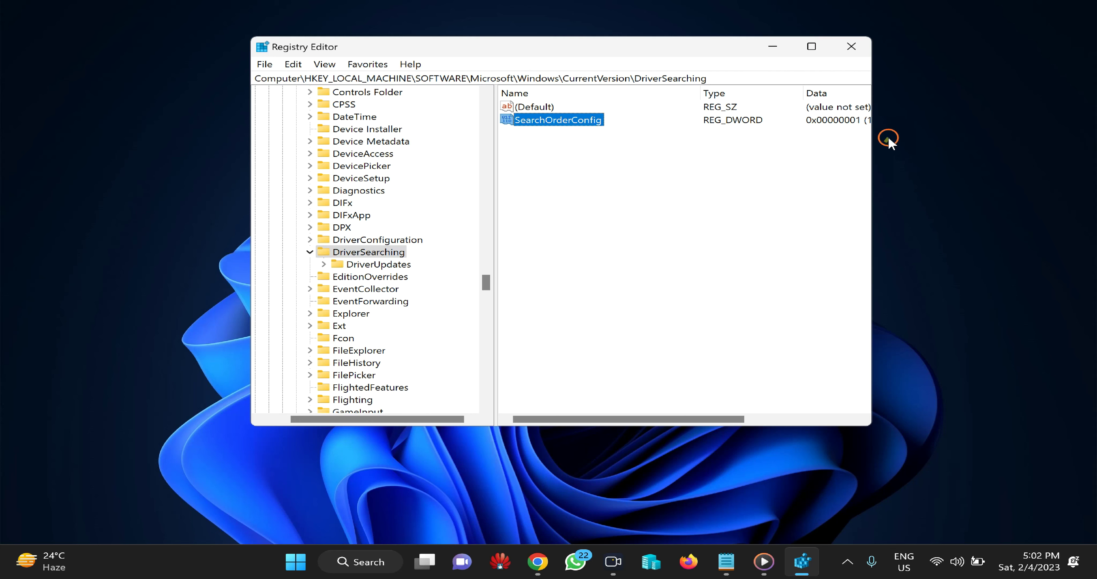
pyautogui.click(852, 46)
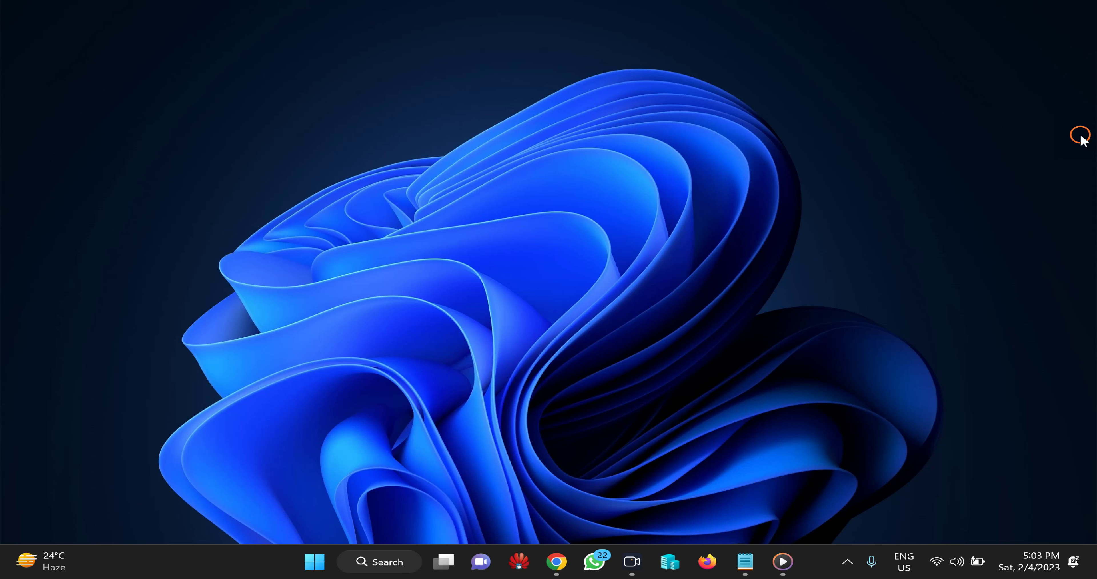
# Search Start for 'group' and launch Edit group policy.
pyautogui.click(316, 564)
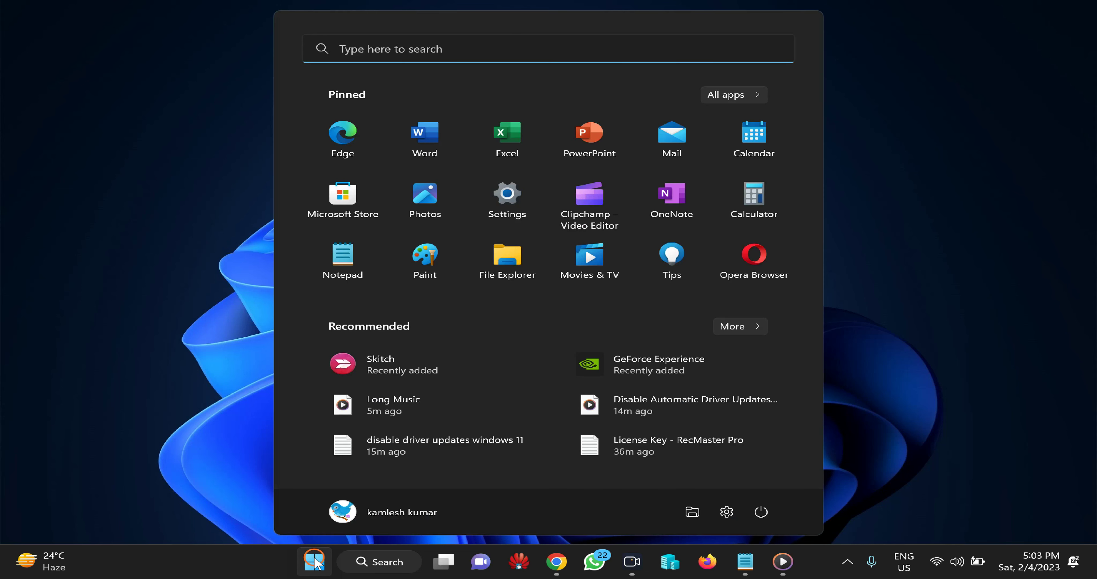
pyautogui.write('gr')
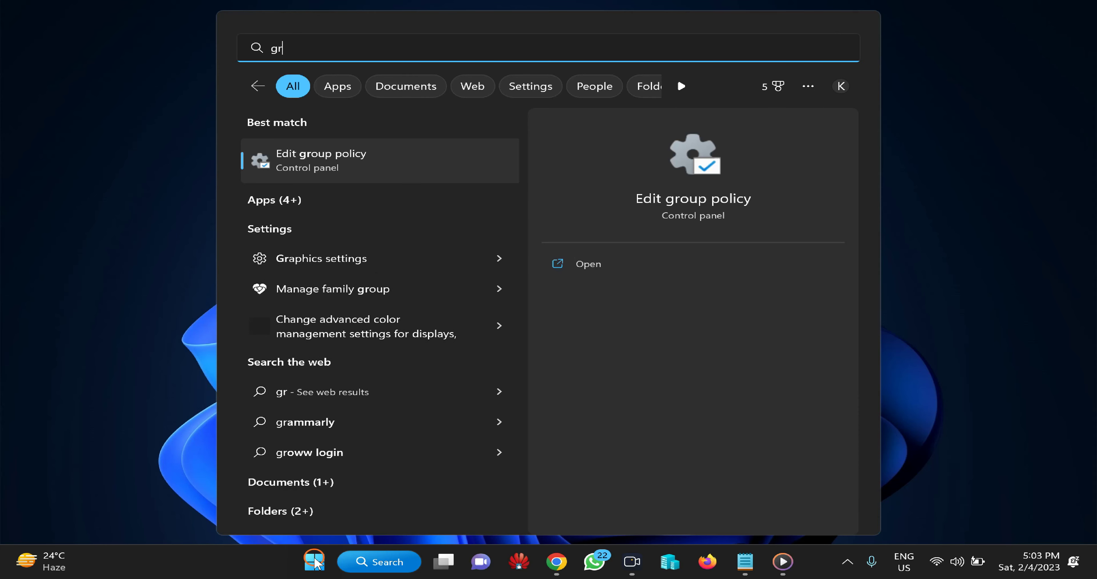
pyautogui.write('oup')
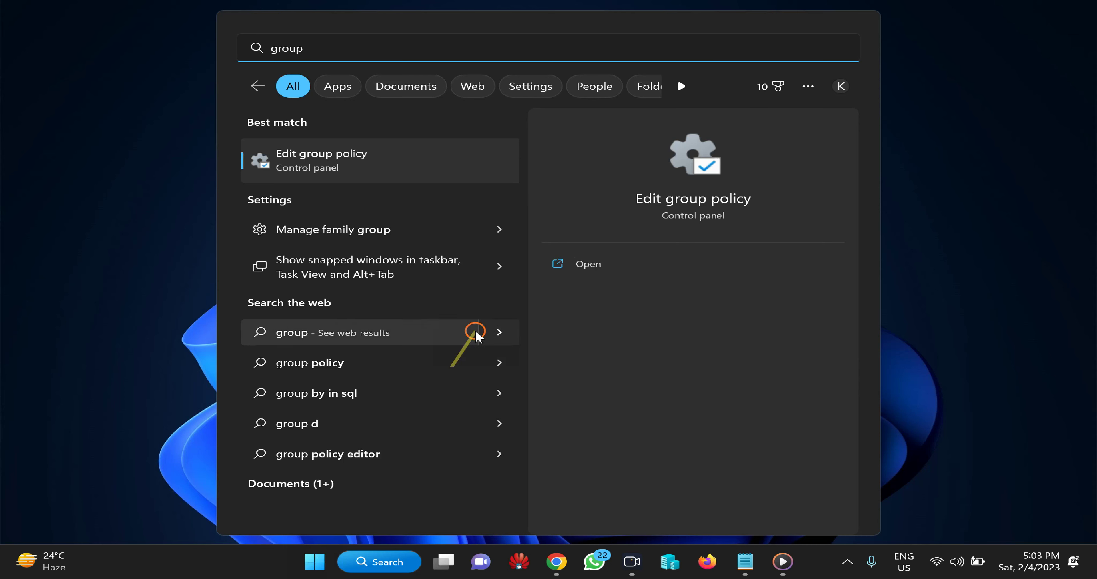
pyautogui.click(362, 169)
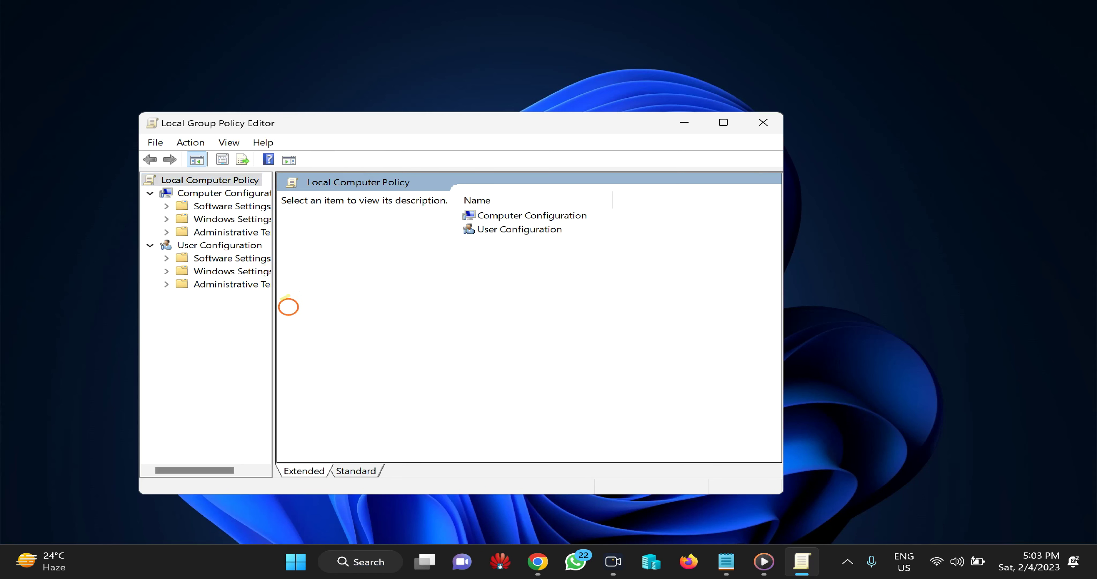
# Expand Computer Configuration > Administrative Templates > Windows Components in the policy tree.
pyautogui.moveTo(275, 313); pyautogui.dragTo(377, 312)
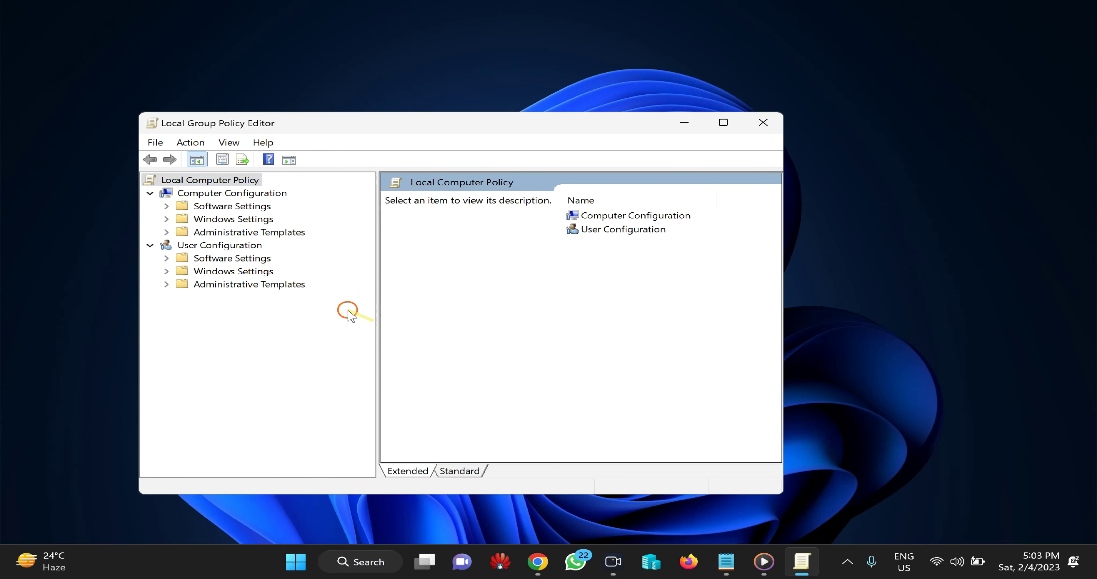
pyautogui.click(259, 232)
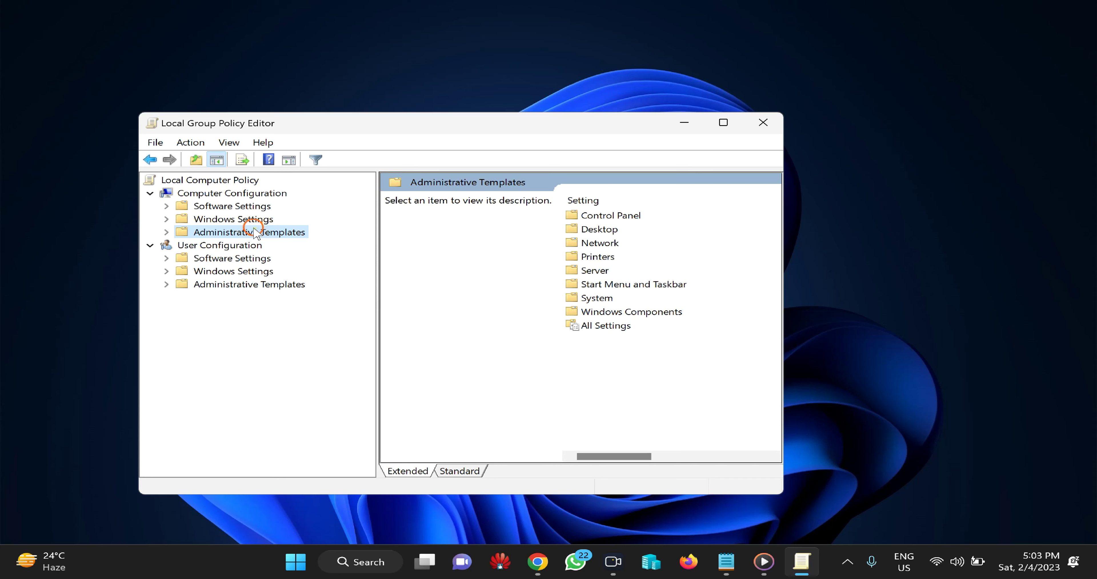
pyautogui.click(239, 193)
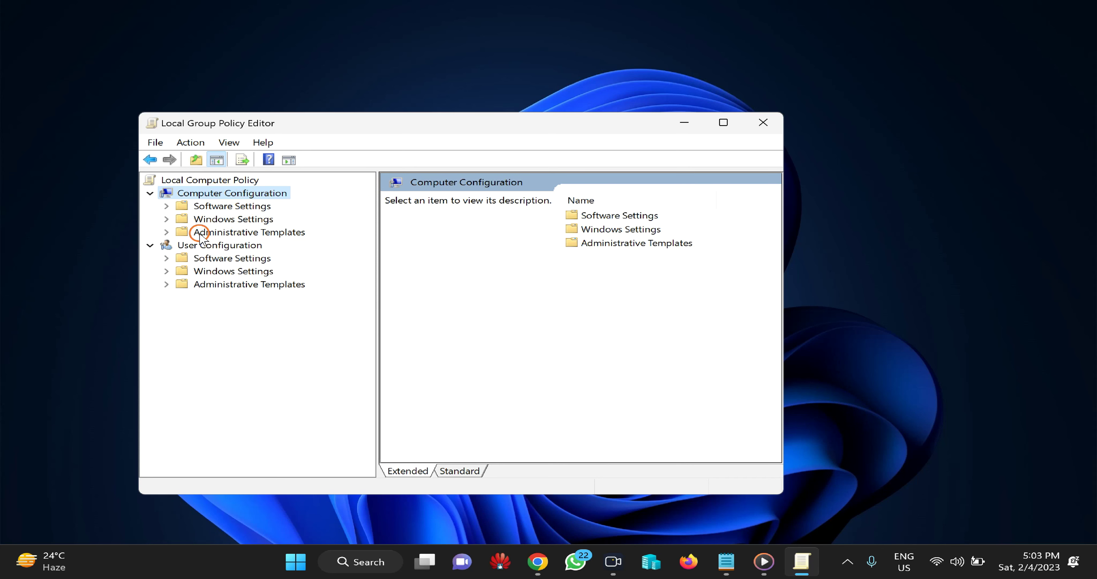
pyautogui.click(166, 232)
pyautogui.click(216, 233)
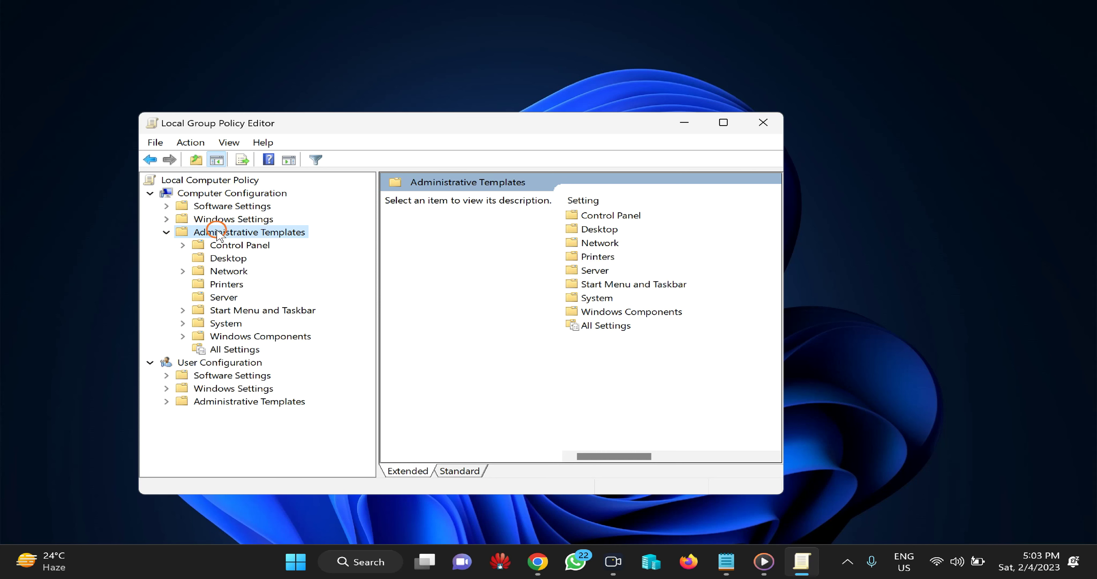
pyautogui.click(213, 337)
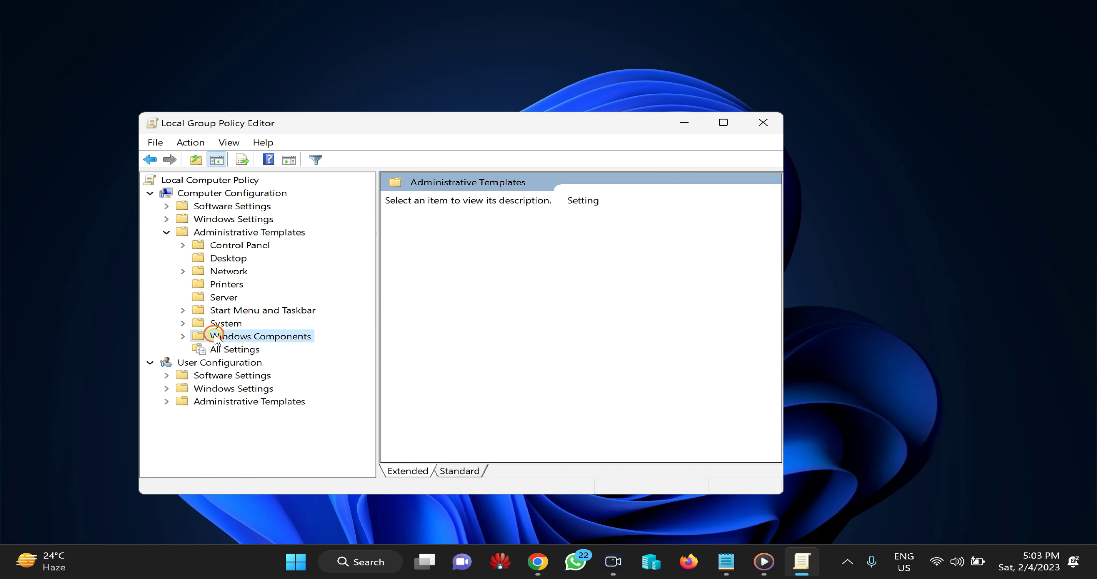
pyautogui.click(184, 338)
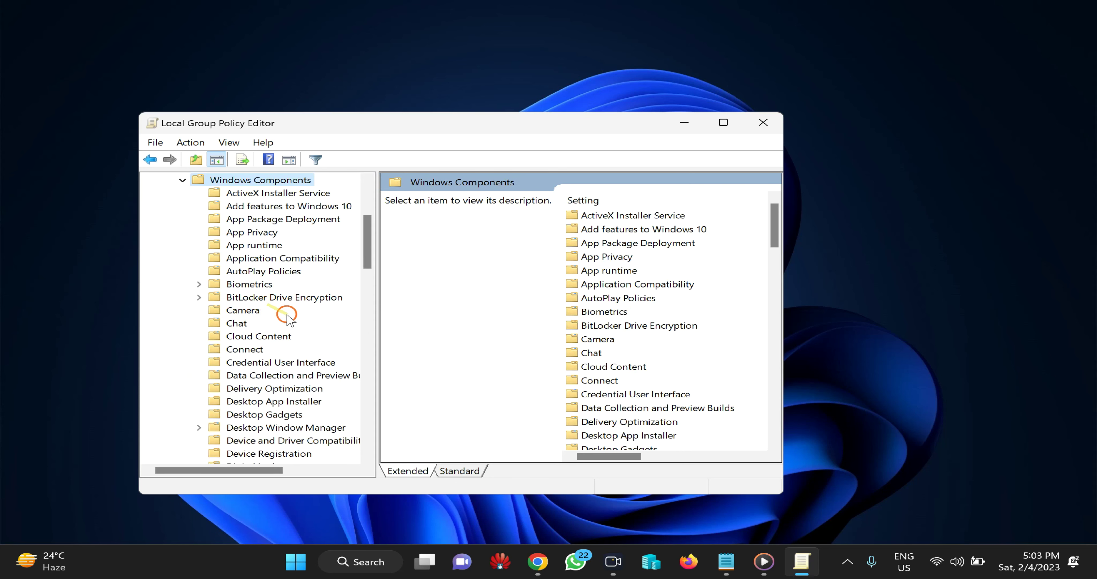
# Select Windows Update > Manage updates offered from Windows Update and maximize the editor.
pyautogui.scroll(-20, 306, 347)
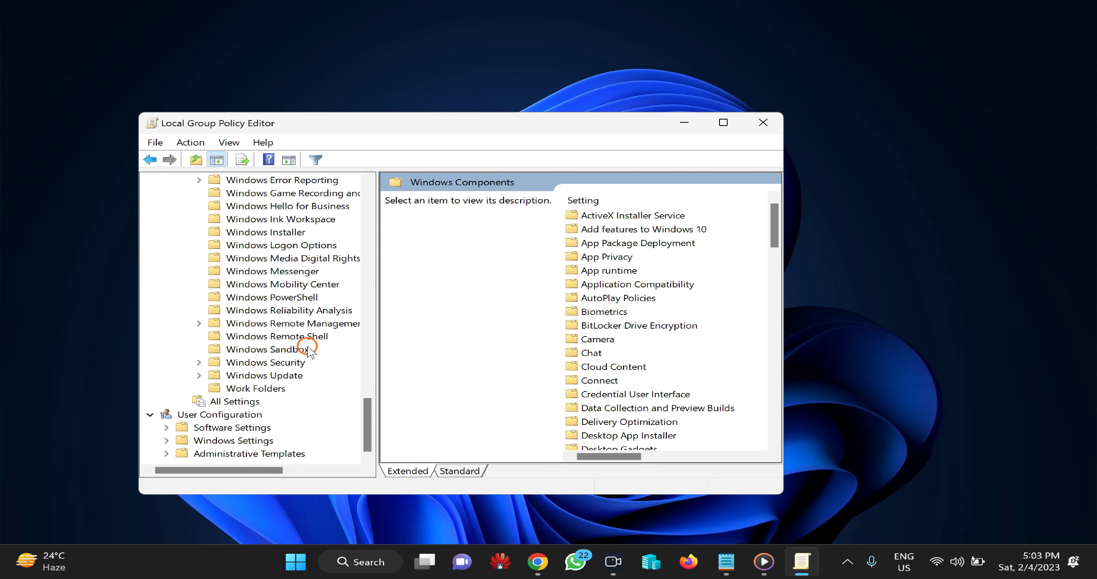
pyautogui.click(236, 375)
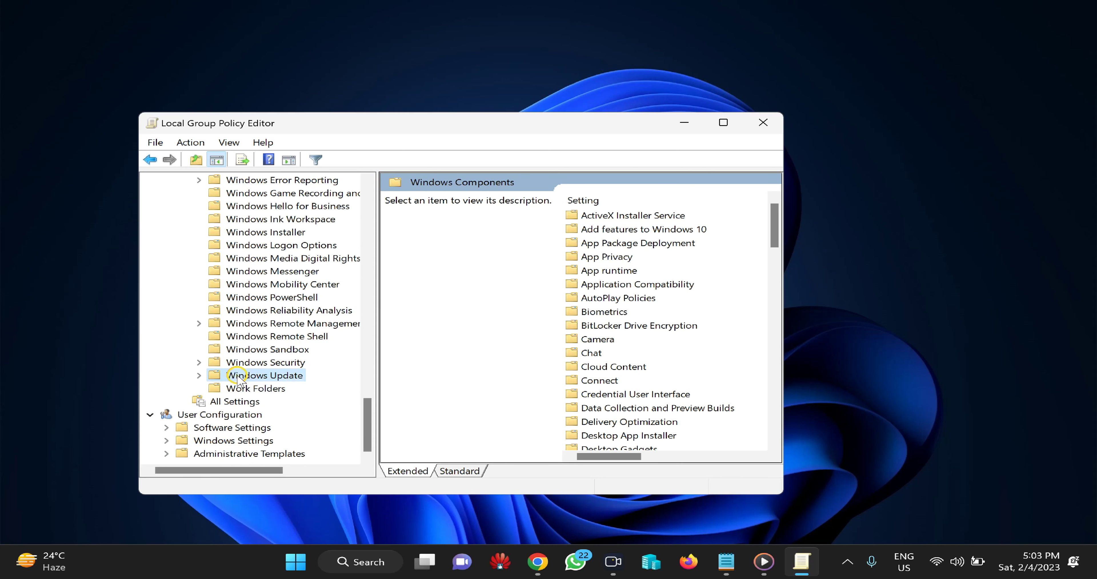
pyautogui.click(199, 376)
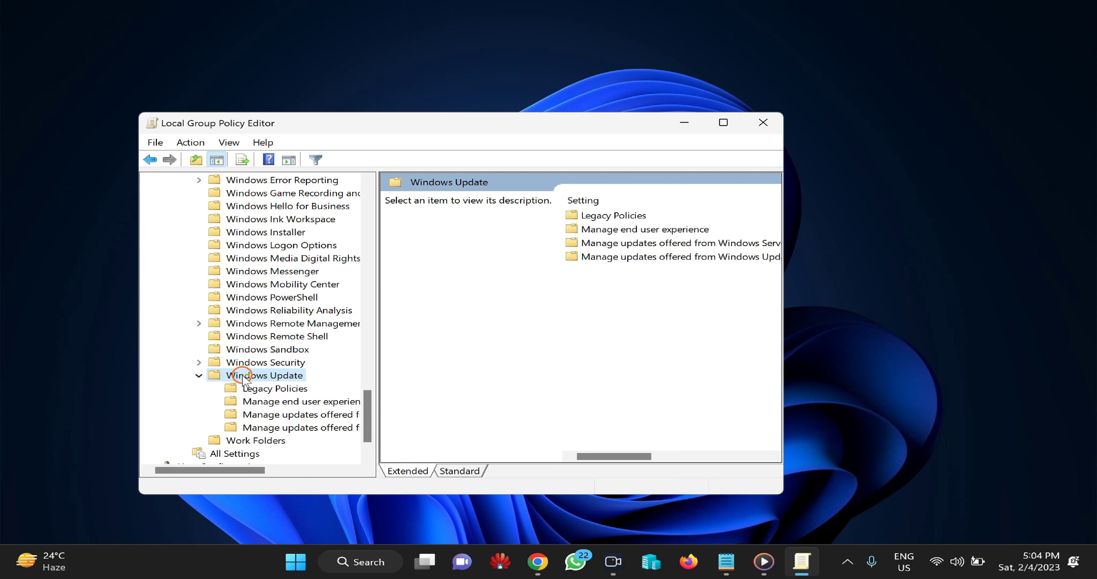
pyautogui.scroll(-1, 252, 383)
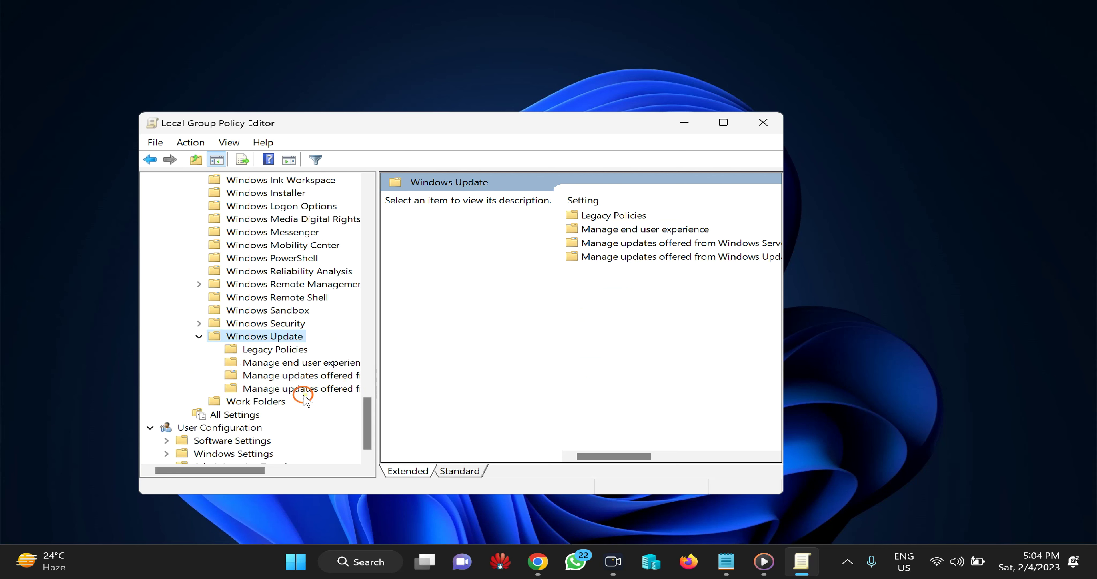
pyautogui.moveTo(378, 396); pyautogui.dragTo(552, 409)
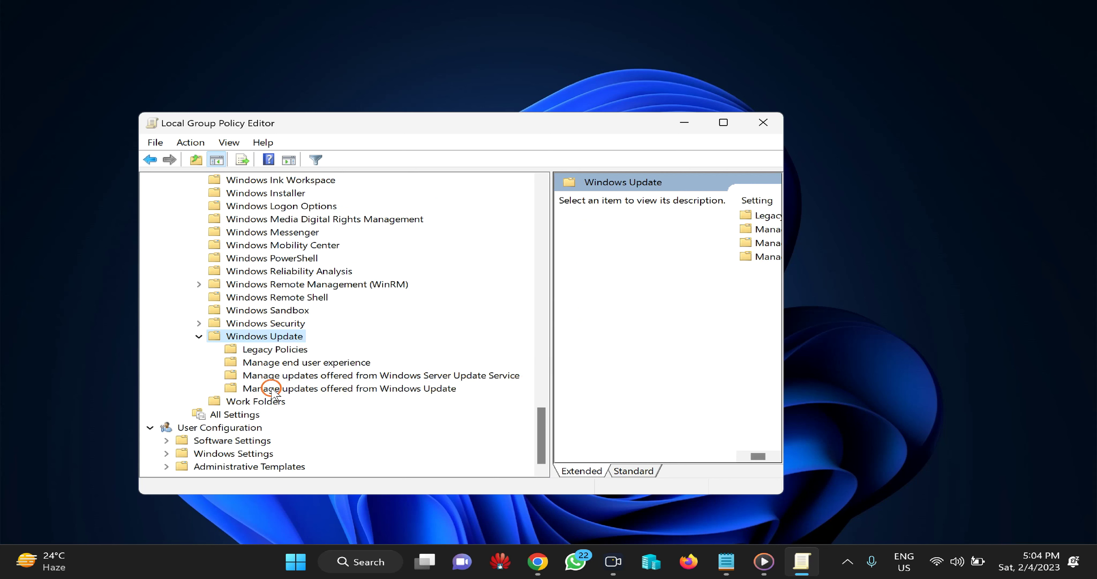
pyautogui.click(337, 390)
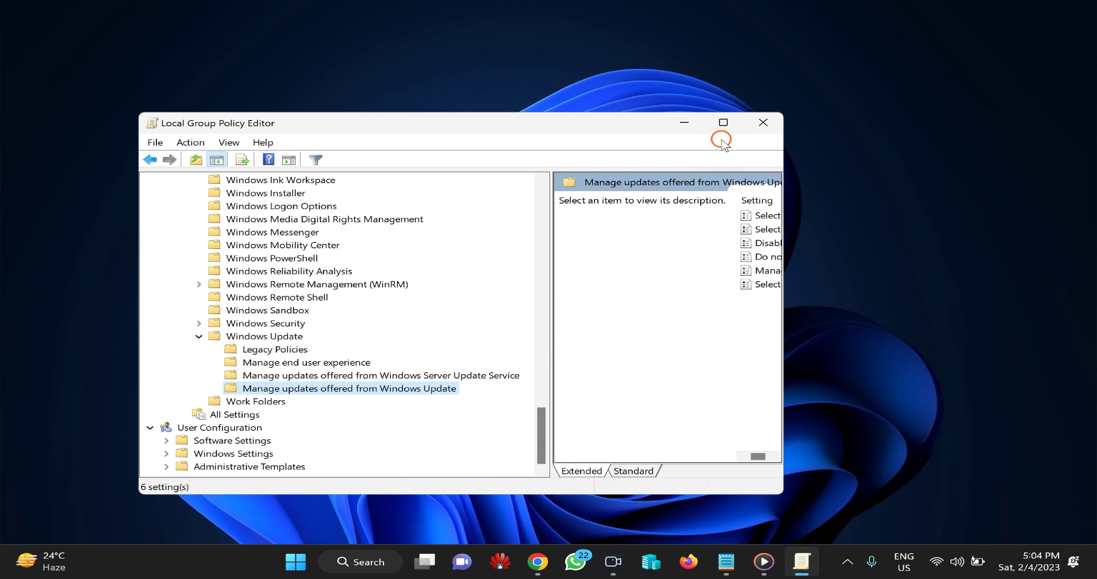
pyautogui.click(723, 123)
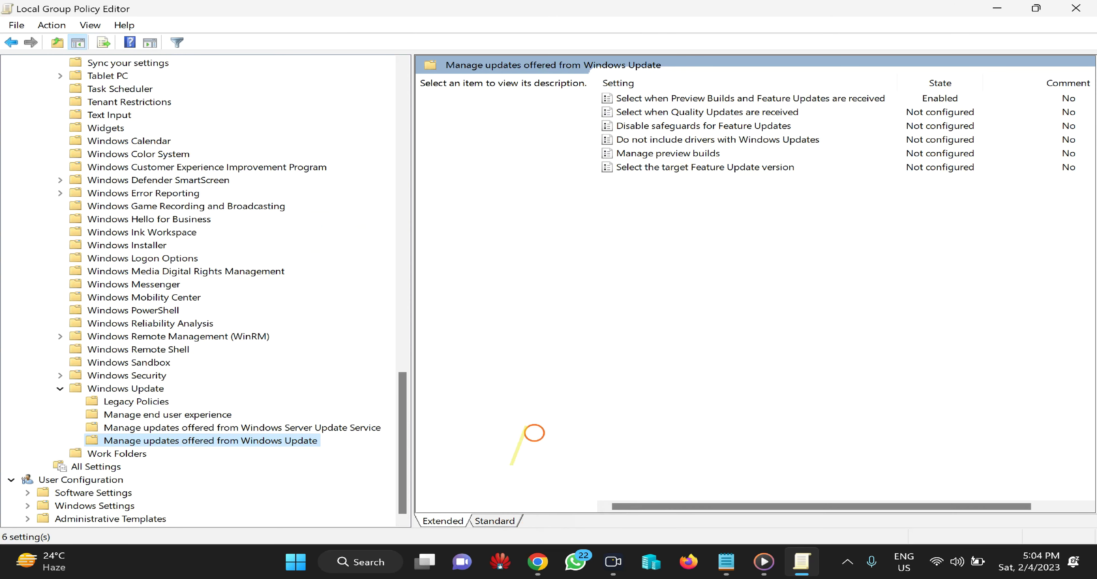
# Switch to the Standard view and select 'Do not include drivers with Windows Updates'.
pyautogui.click(490, 522)
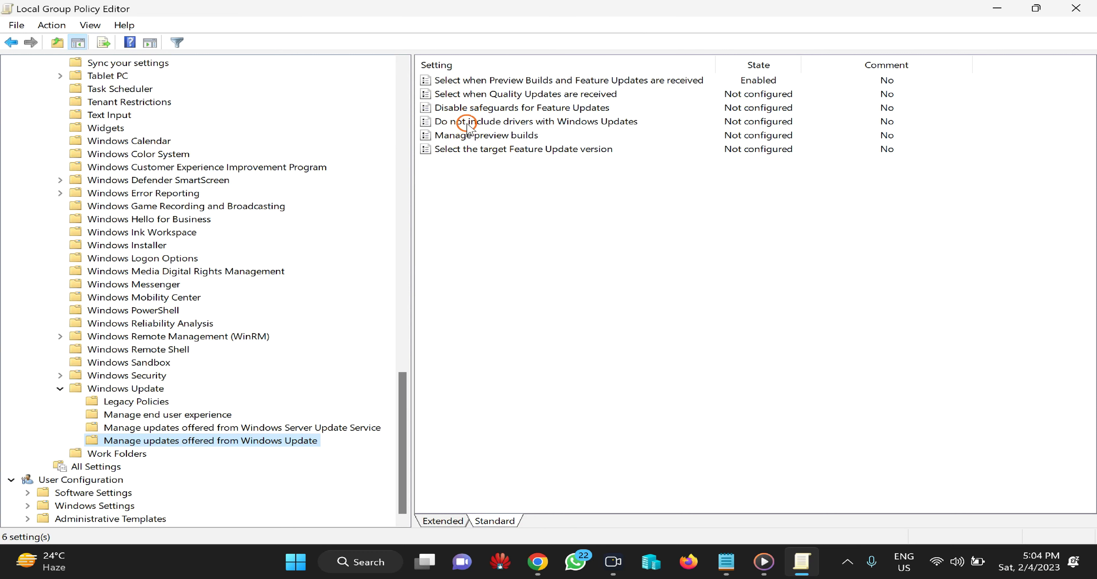
pyautogui.click(457, 124)
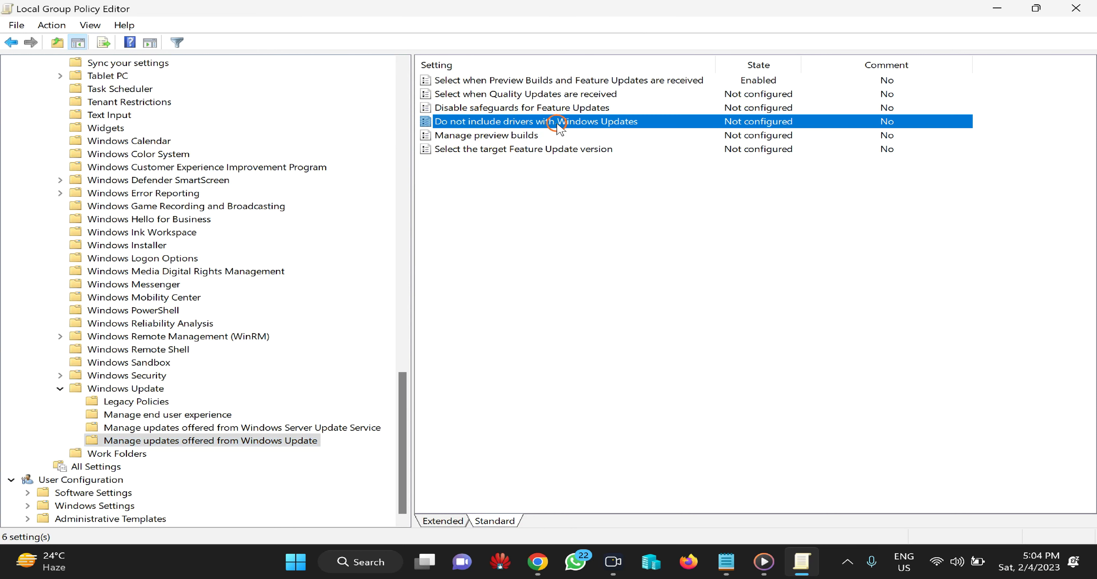
# Set 'Do not include drivers with Windows Updates' to Enabled, apply, and close the editor.
pyautogui.doubleClick(533, 123)
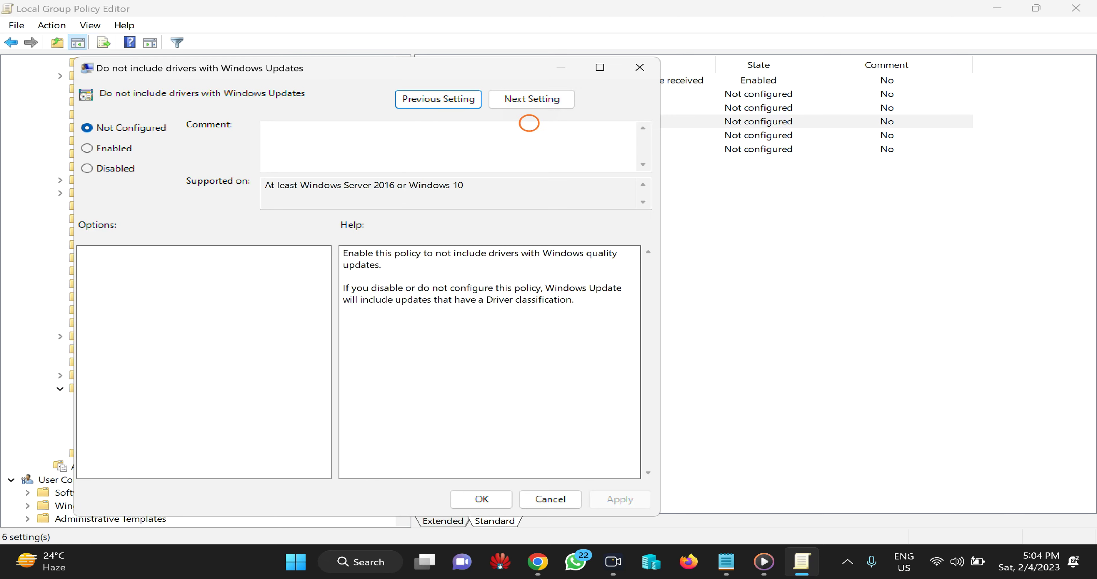
pyautogui.moveTo(343, 64); pyautogui.dragTo(537, 48)
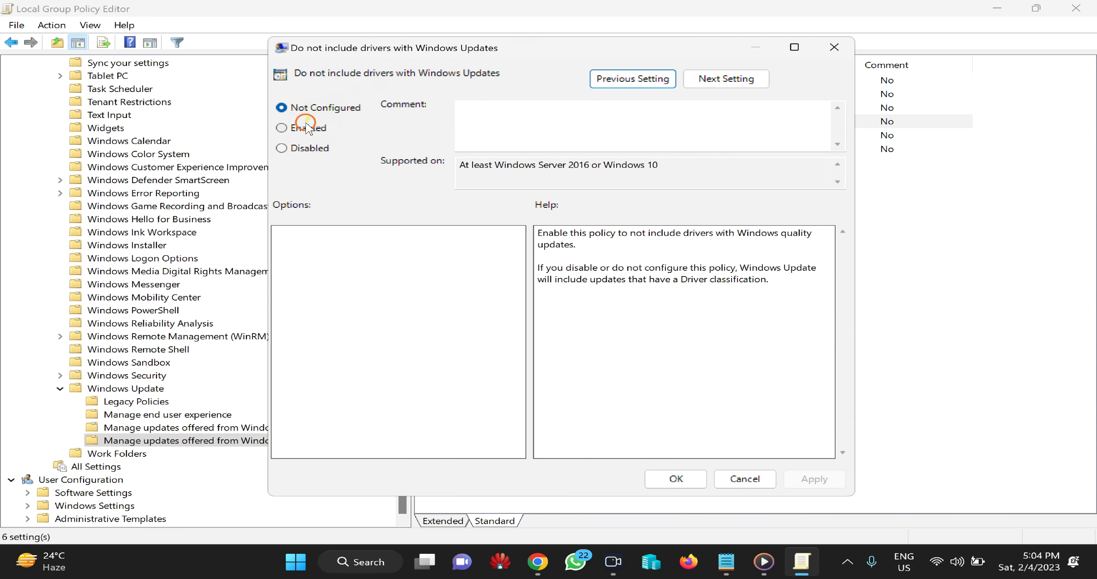
pyautogui.click(283, 128)
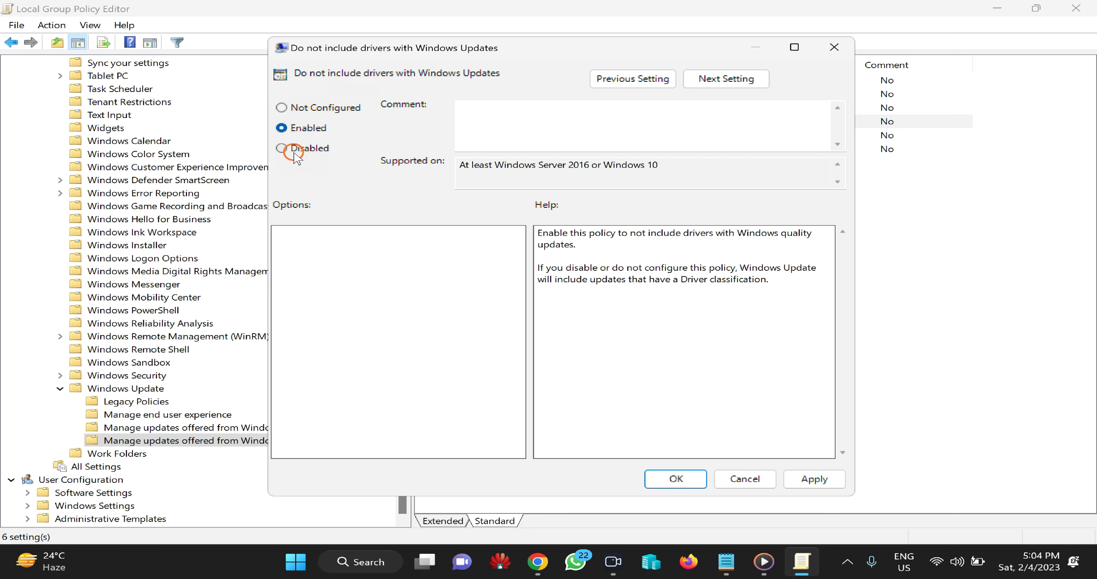
pyautogui.click(812, 480)
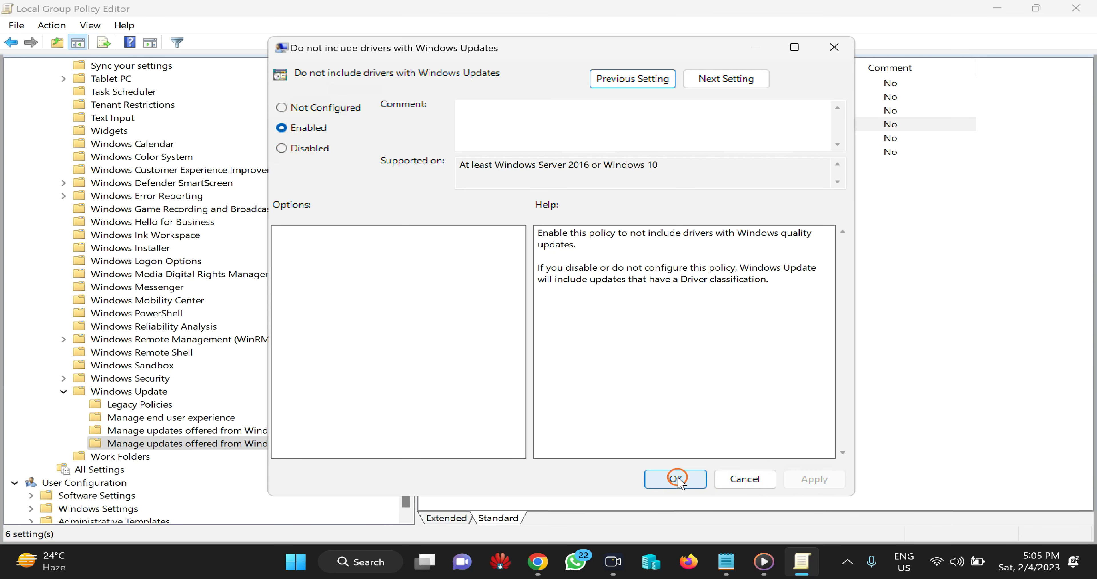
pyautogui.click(676, 479)
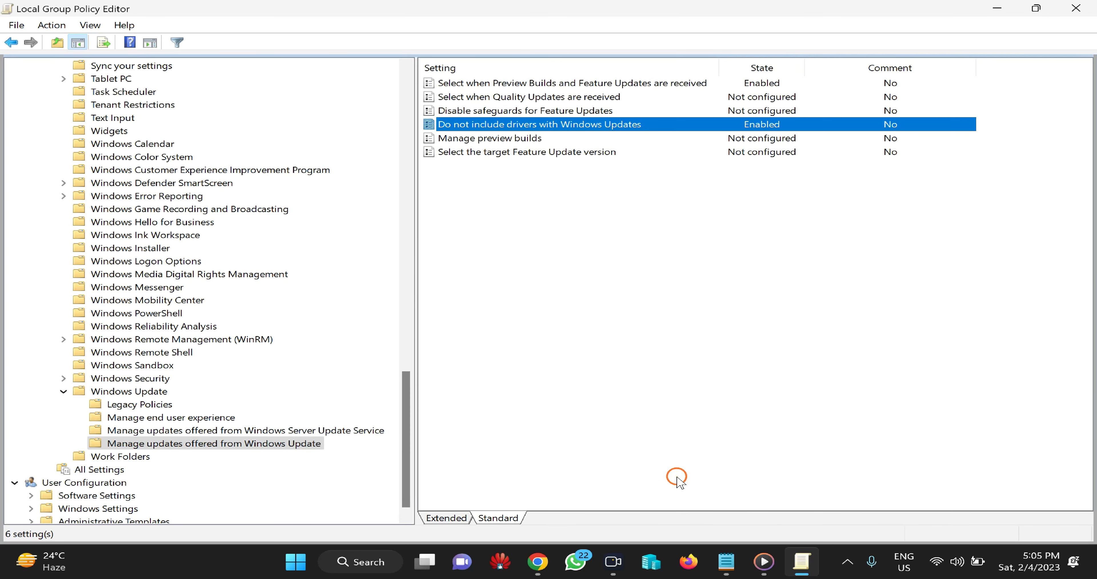
pyautogui.click(1086, 7)
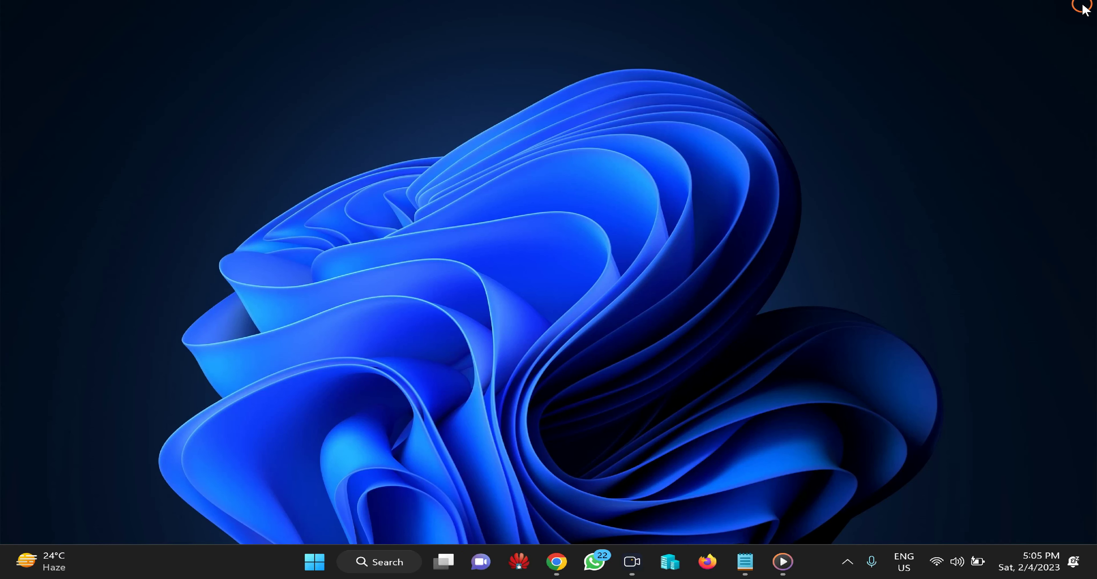